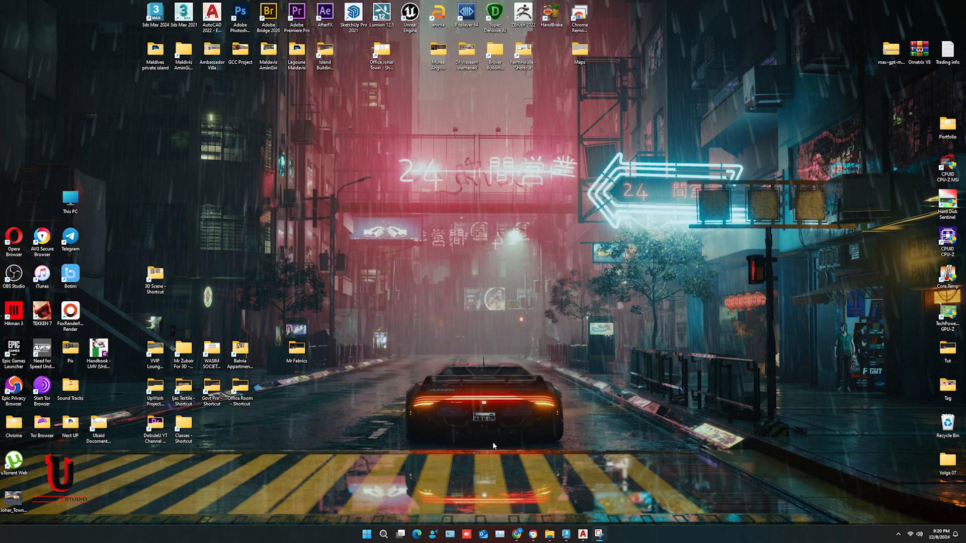
- Switch to Chrome and download collect_asset_v2.099e.mzp from the attachments on ScriptSpot's Collect Asset page
left_click(518, 535)
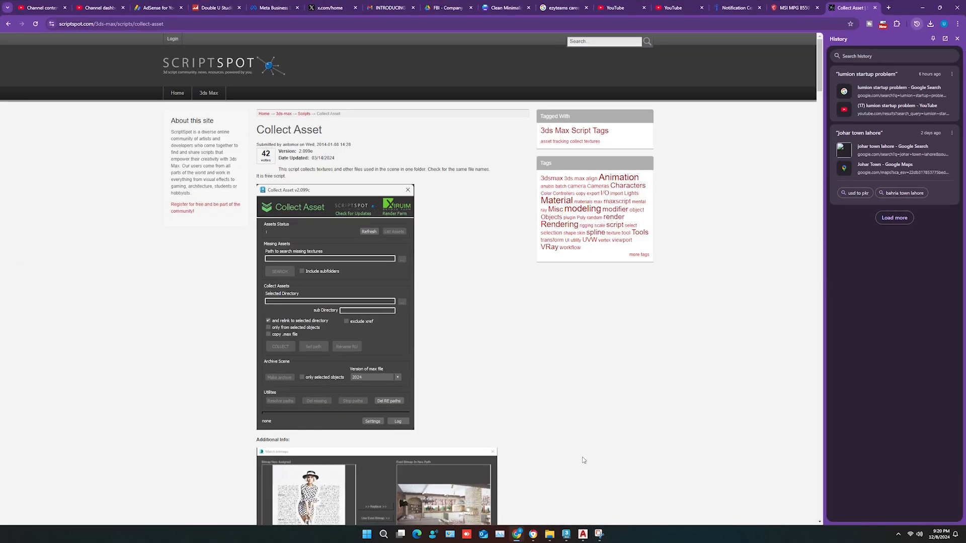
left_click(243, 26)
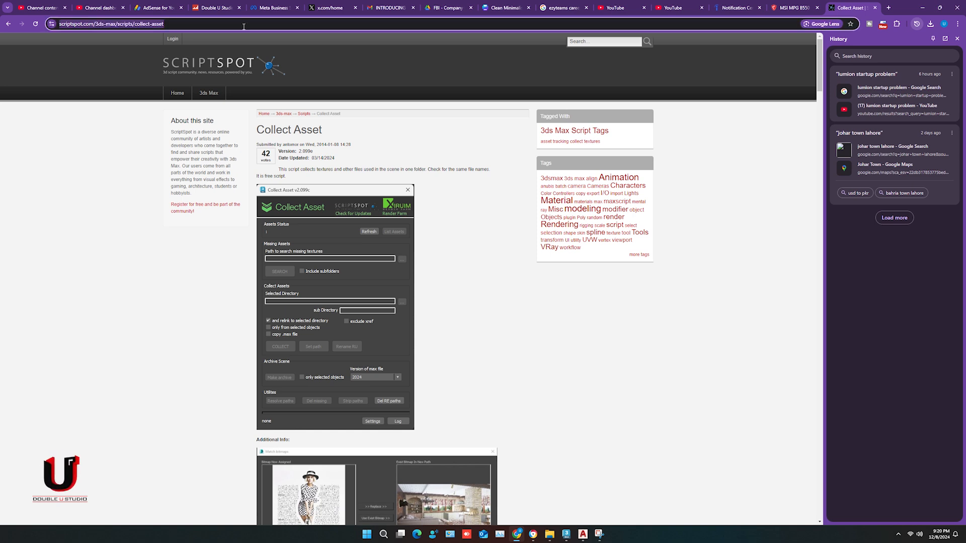
left_click(513, 298)
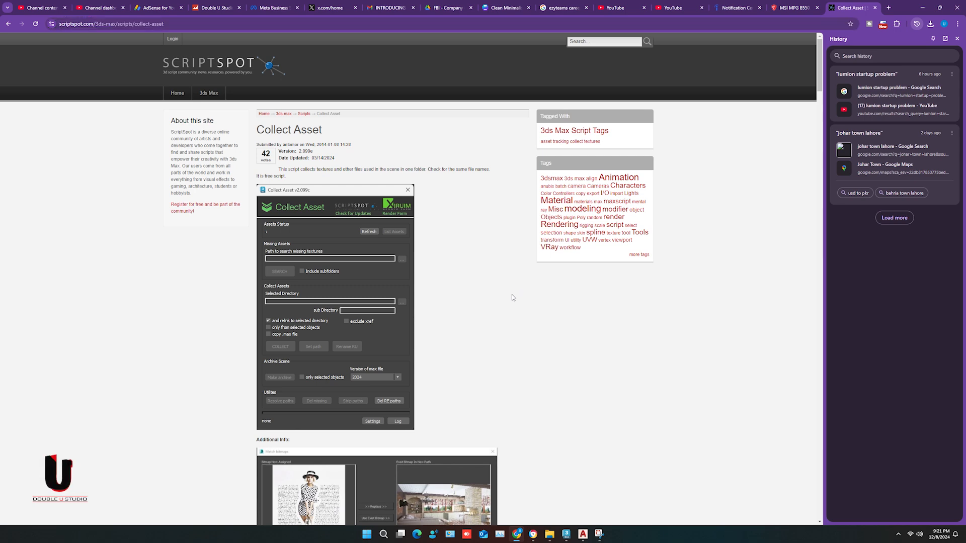
scroll(512, 295, "down", 15)
scroll(528, 295, "down", 7)
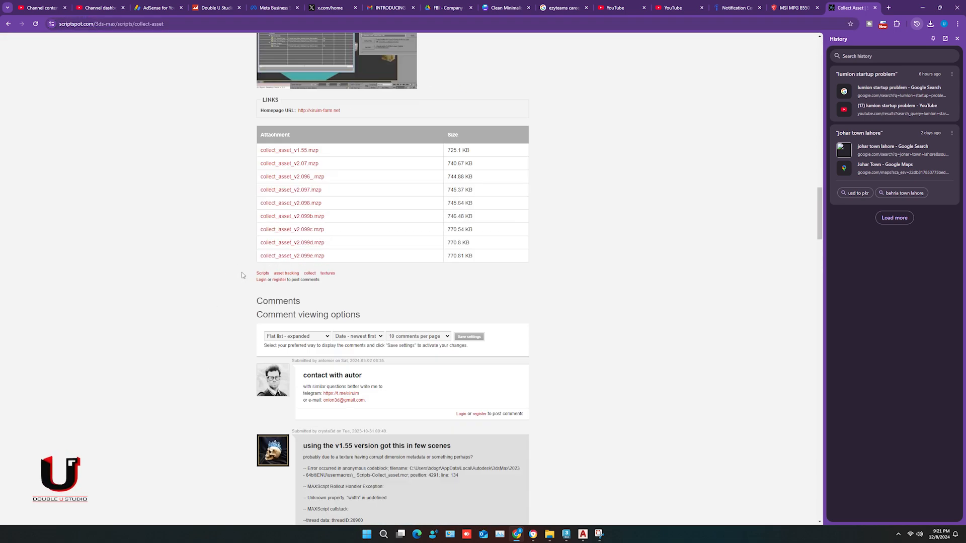
left_click(304, 257)
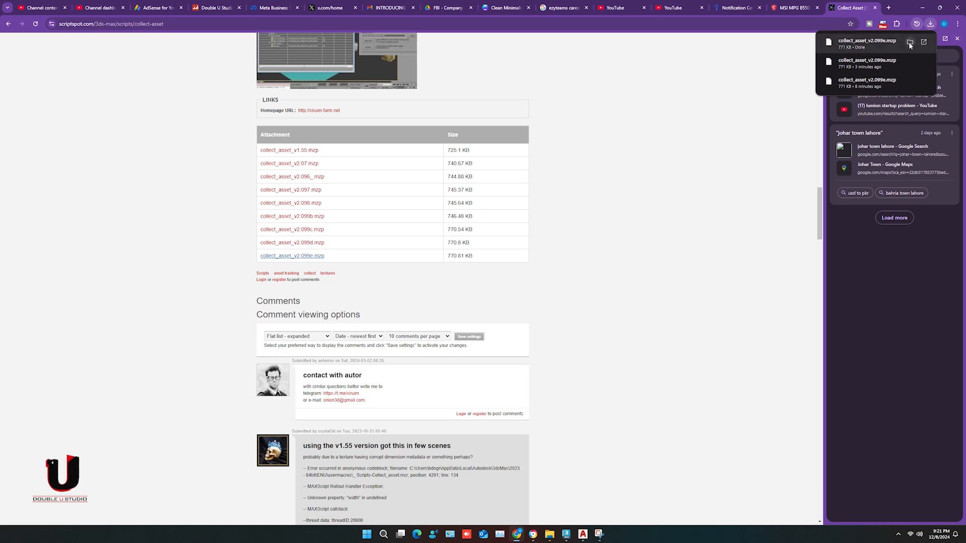
- Show the downloaded collect_asset_v2.099e.mzp in its folder, move it to the desktop and close the Downloads window
left_click(909, 44)
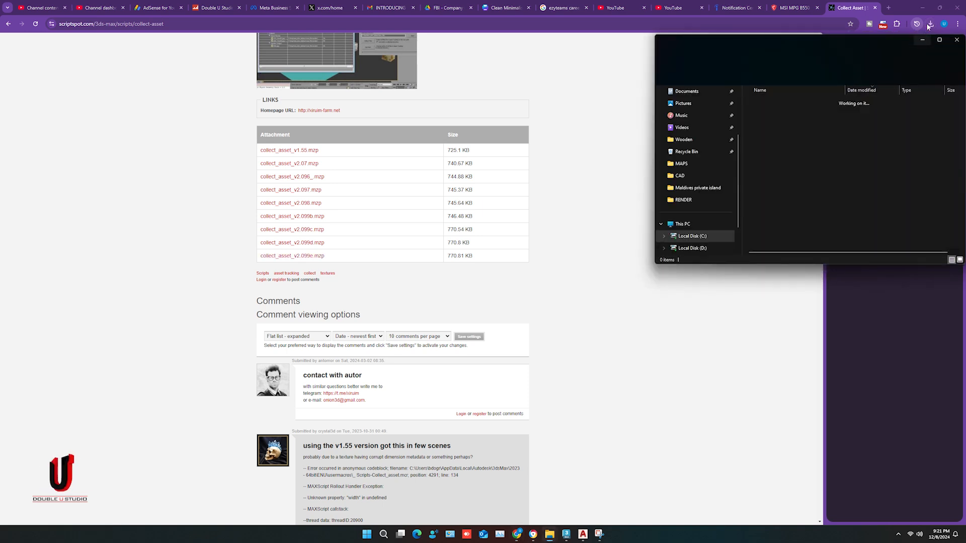
left_click(922, 11)
left_click(922, 11)
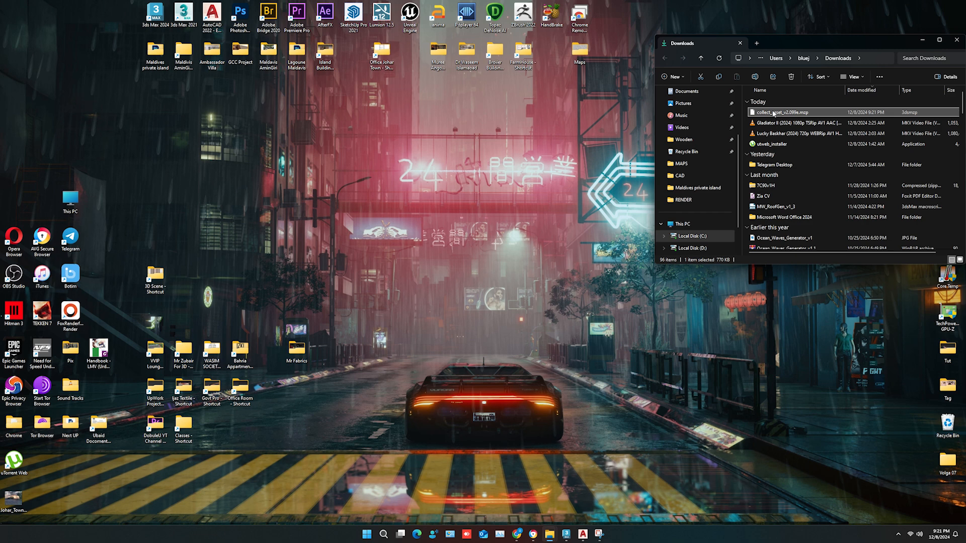
left_click_drag(773, 114, 127, 123)
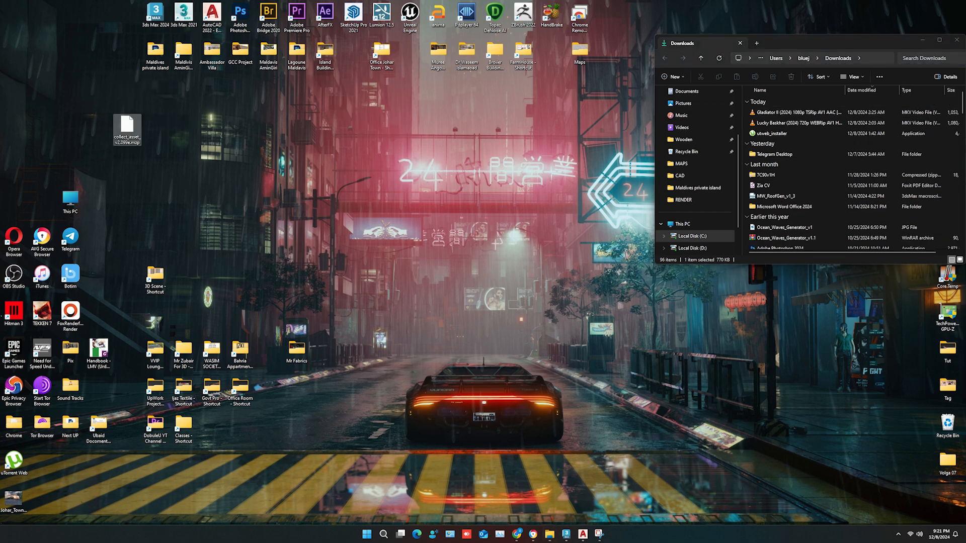
left_click(953, 44)
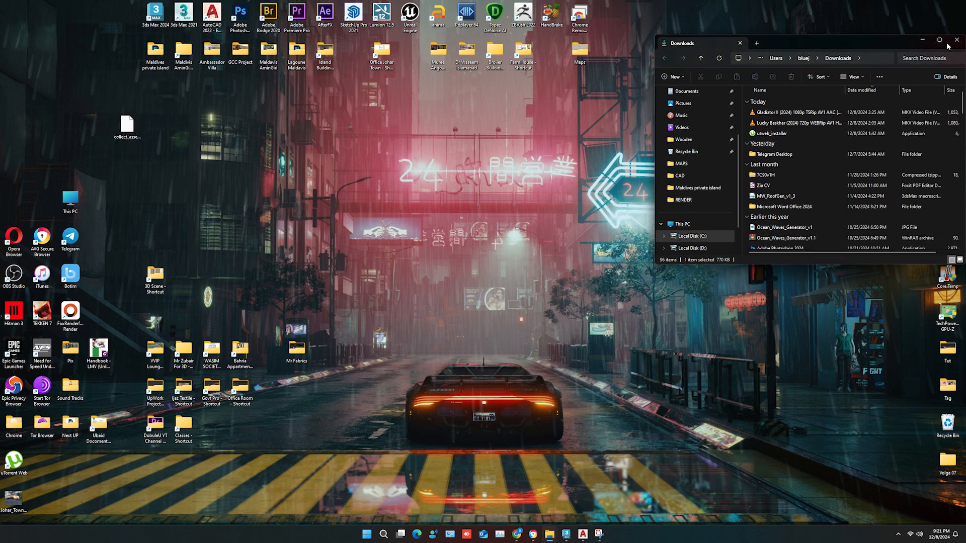
left_click(948, 45)
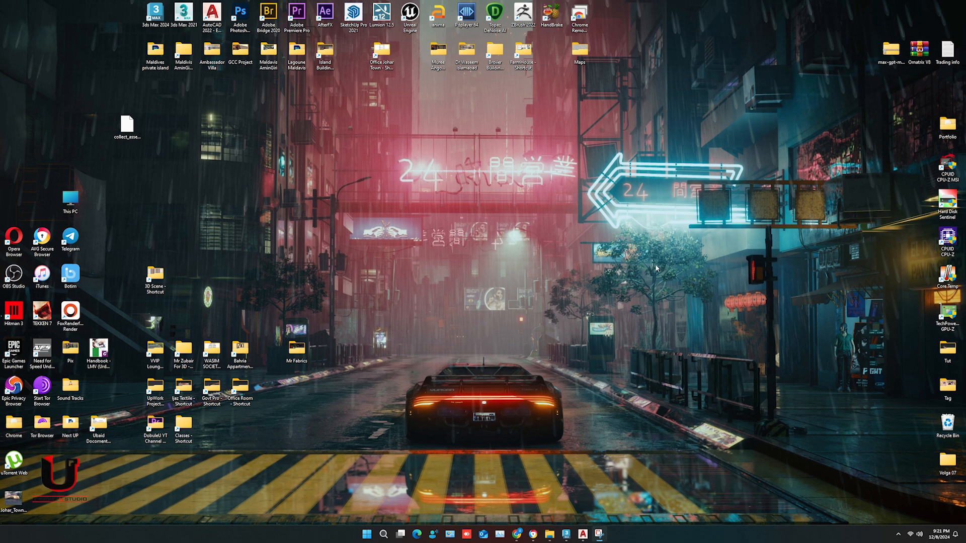
- Switch to 3ds Max and install the Collect Asset script by dropping the desktop .mzp file into the viewport
left_click(567, 540)
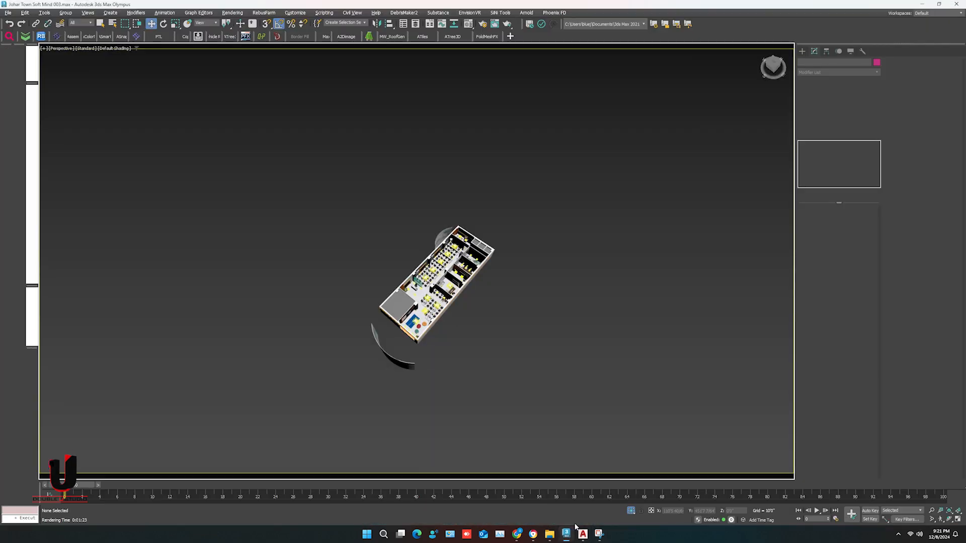
left_click(939, 5)
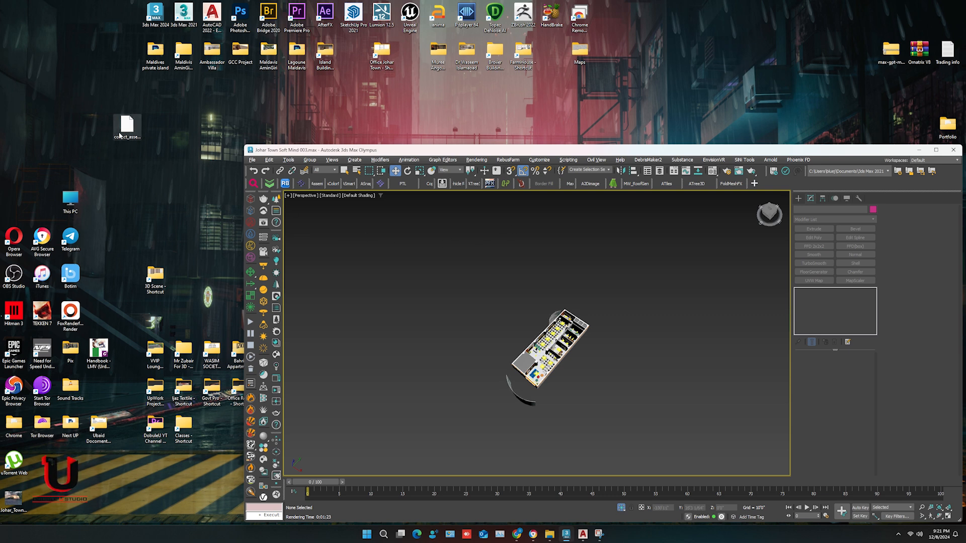
left_click_drag(129, 128, 482, 304)
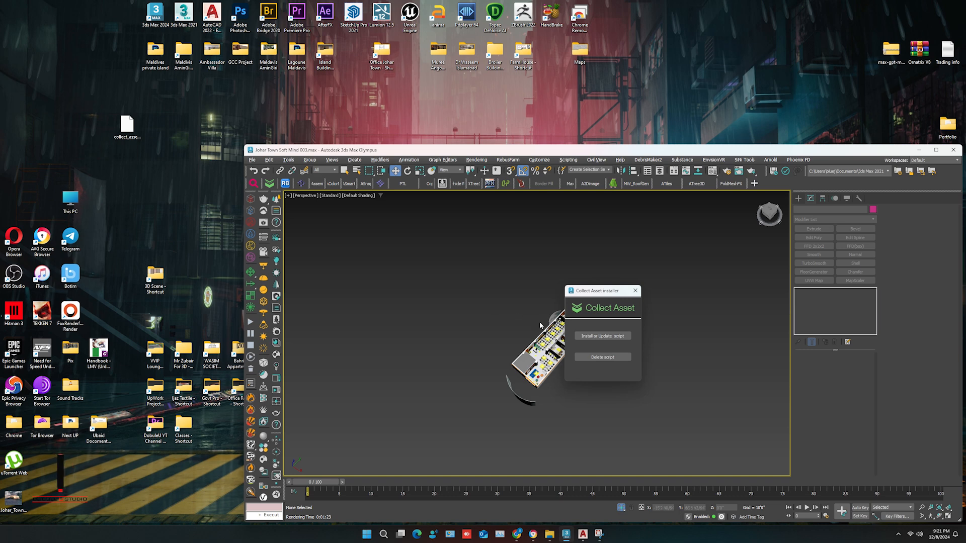
left_click(593, 340)
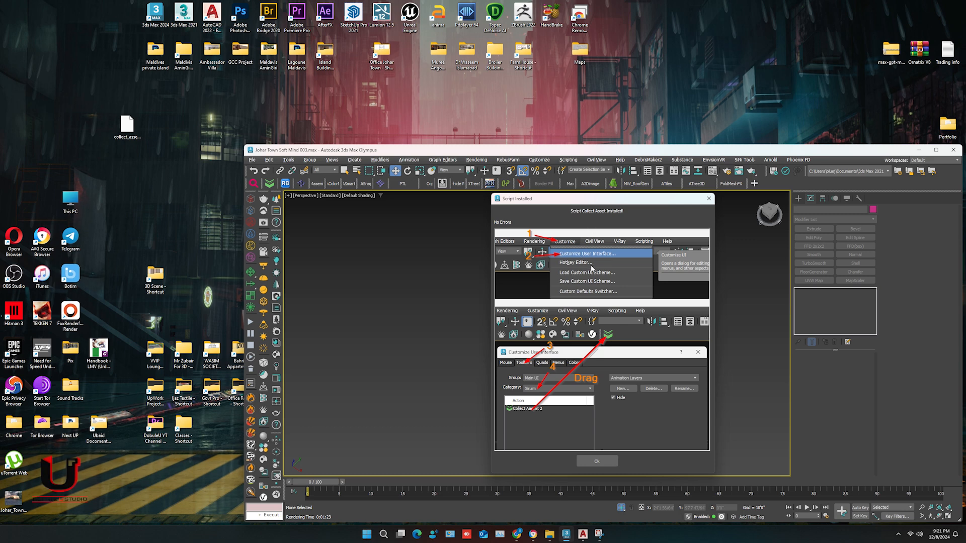
left_click(599, 461)
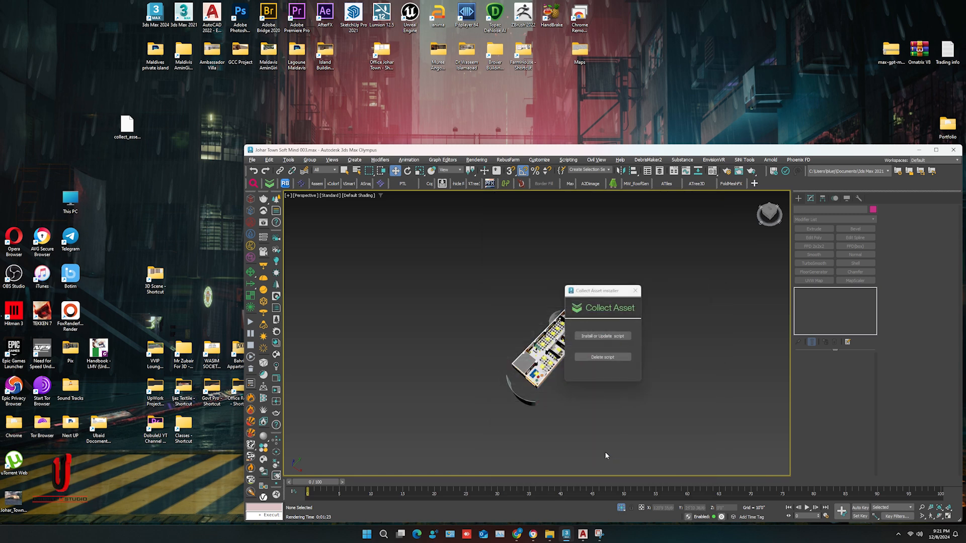
left_click(637, 291)
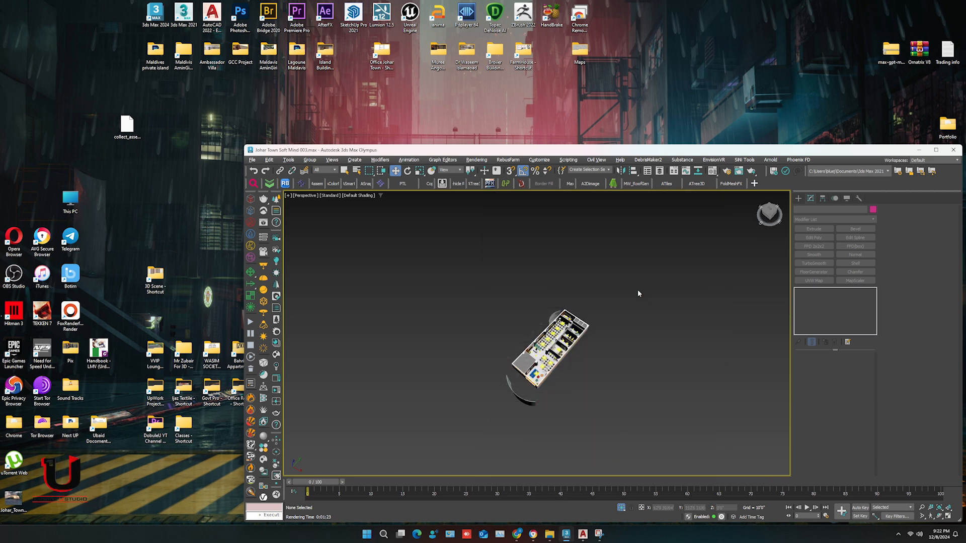
left_click(935, 150)
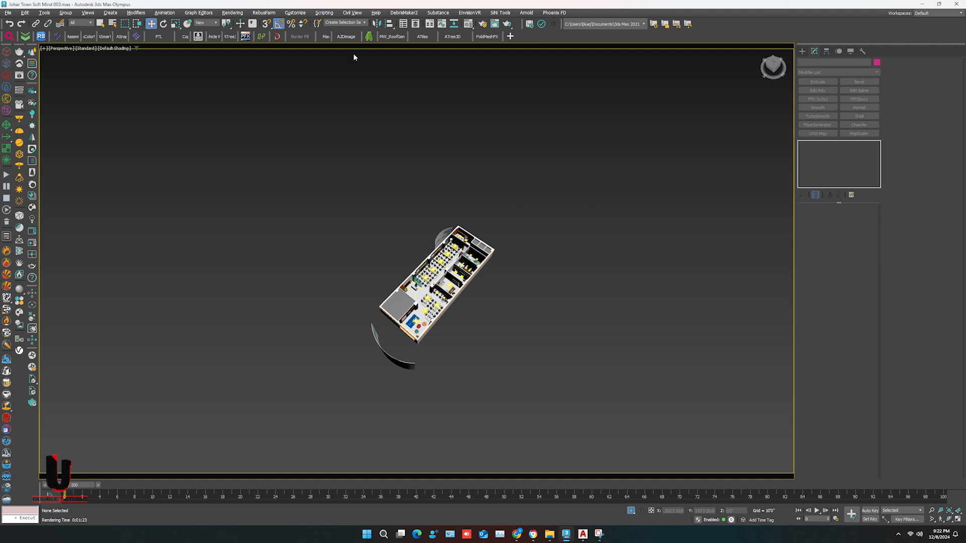
- Add the Collect Asset 2 action from the Xiruim category to the toolbar through Customize User Interface
left_click(293, 14)
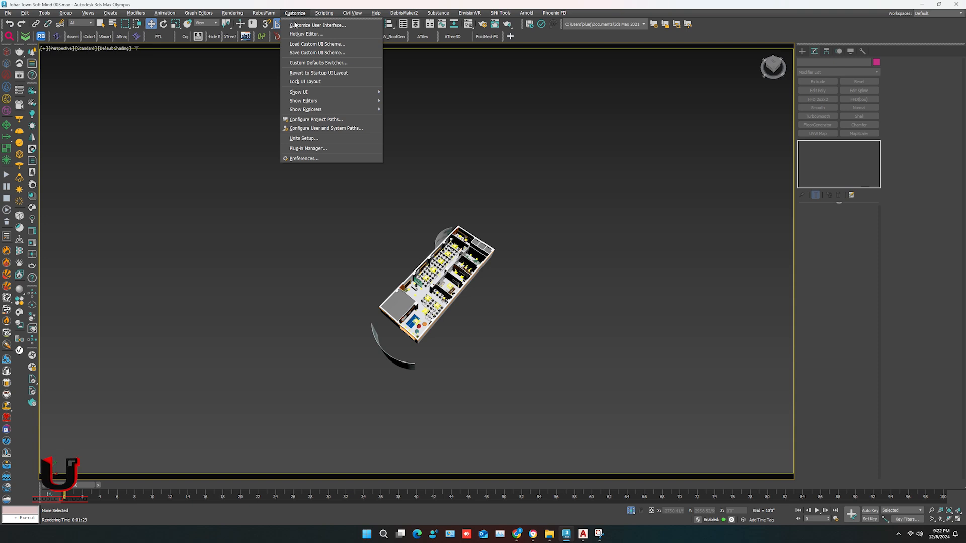
left_click(298, 25)
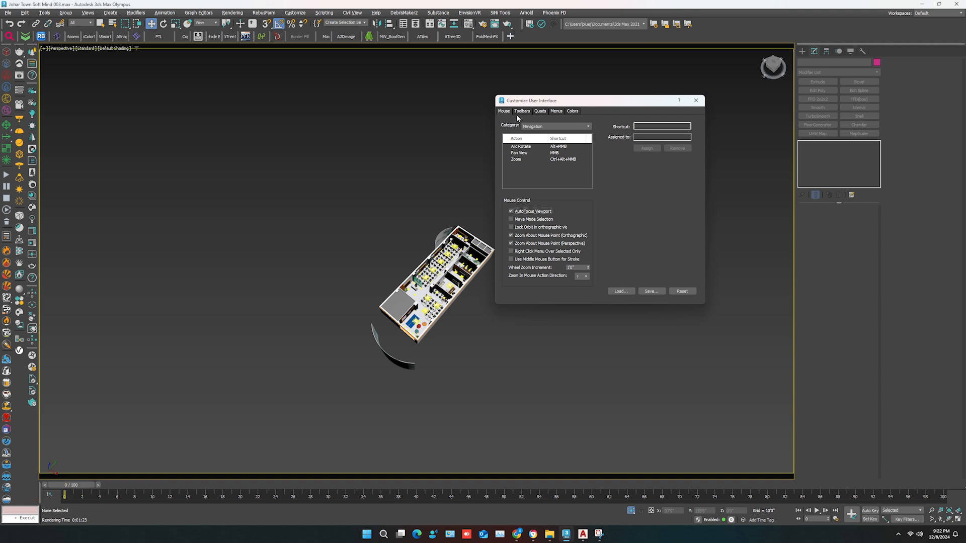
left_click(523, 112)
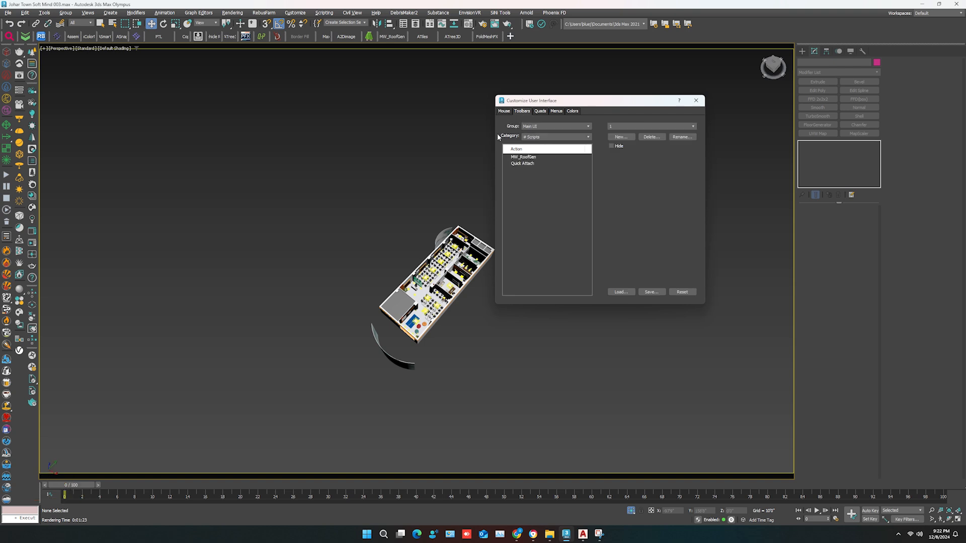
left_click(539, 139)
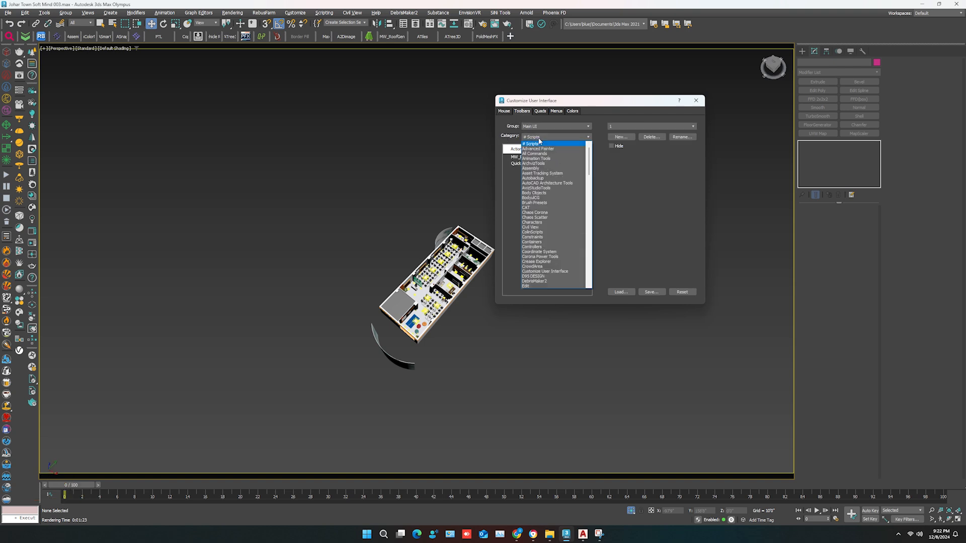
scroll(544, 227, "down", 20)
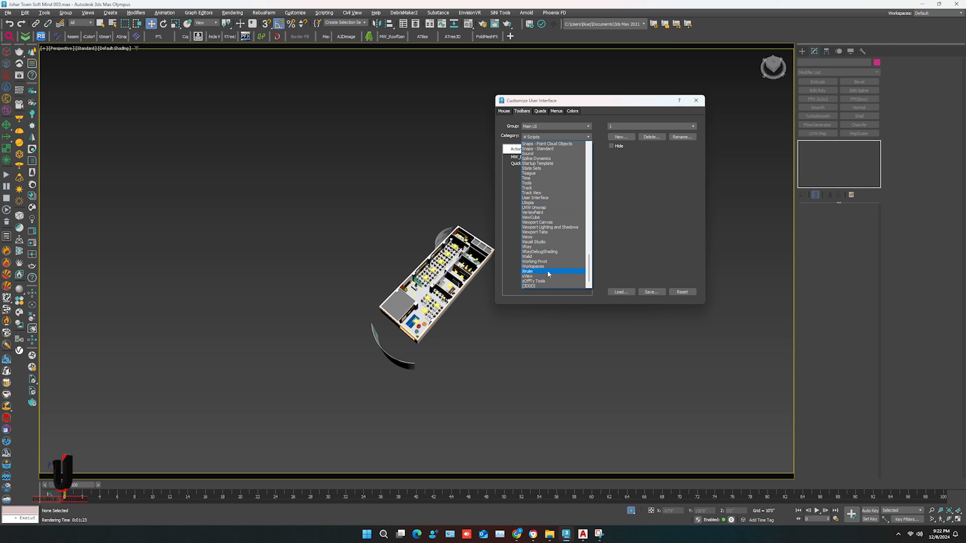
left_click(548, 272)
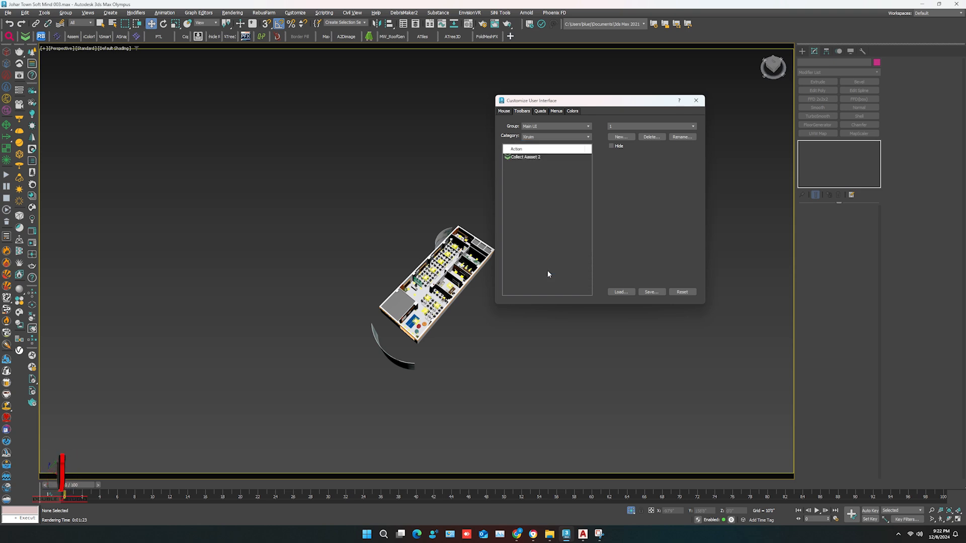
left_click(526, 158)
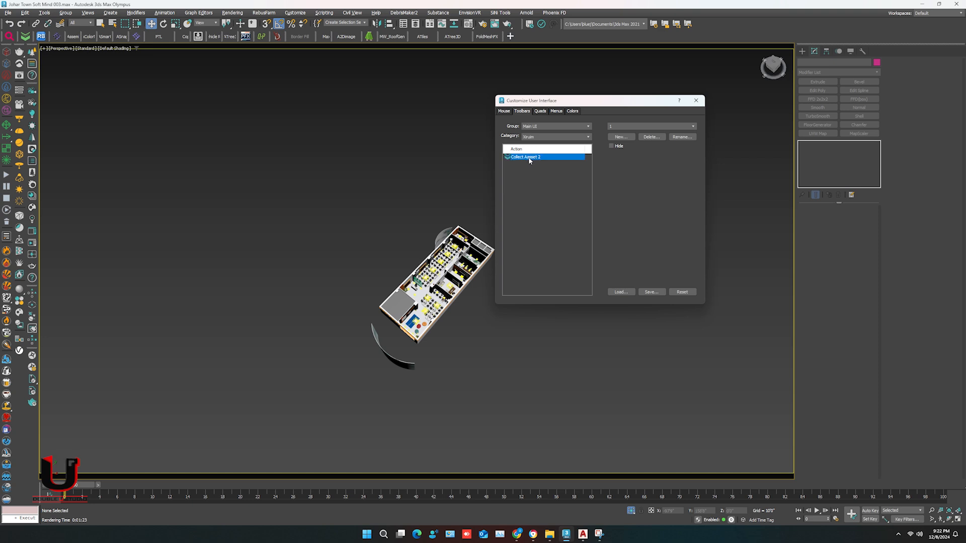
left_click_drag(525, 159, 31, 37)
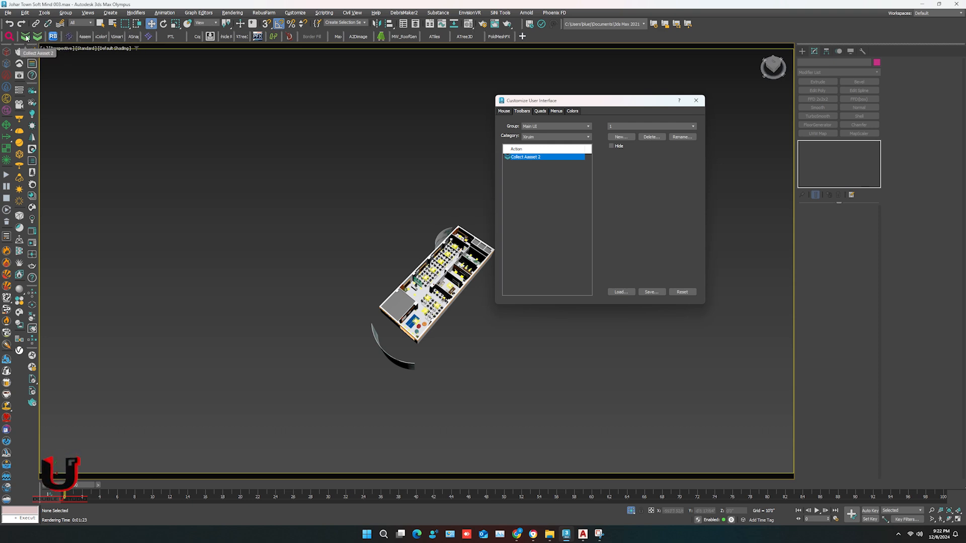
- Delete the duplicate Collect Asset 2 button from the toolbar and close the interface customization
right_click(26, 38)
left_click(48, 52)
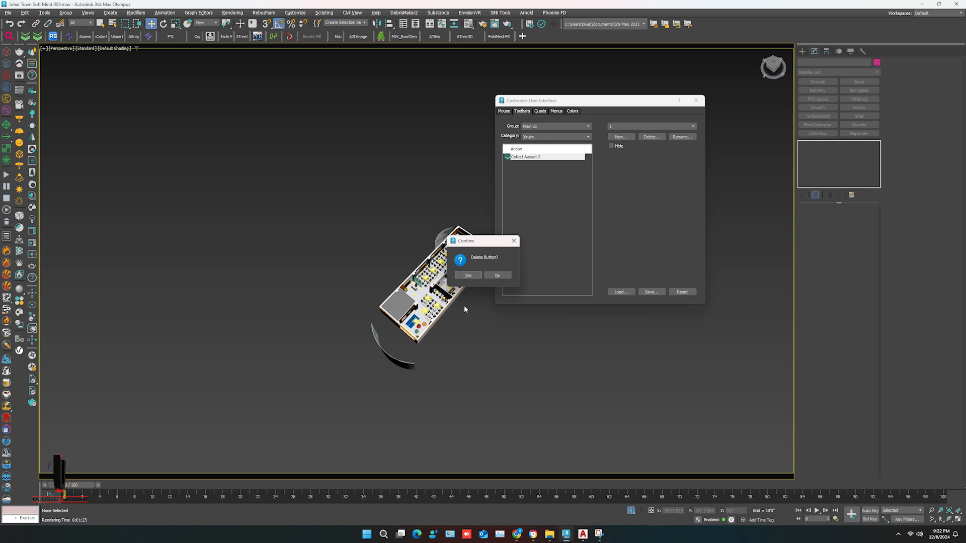
left_click(469, 276)
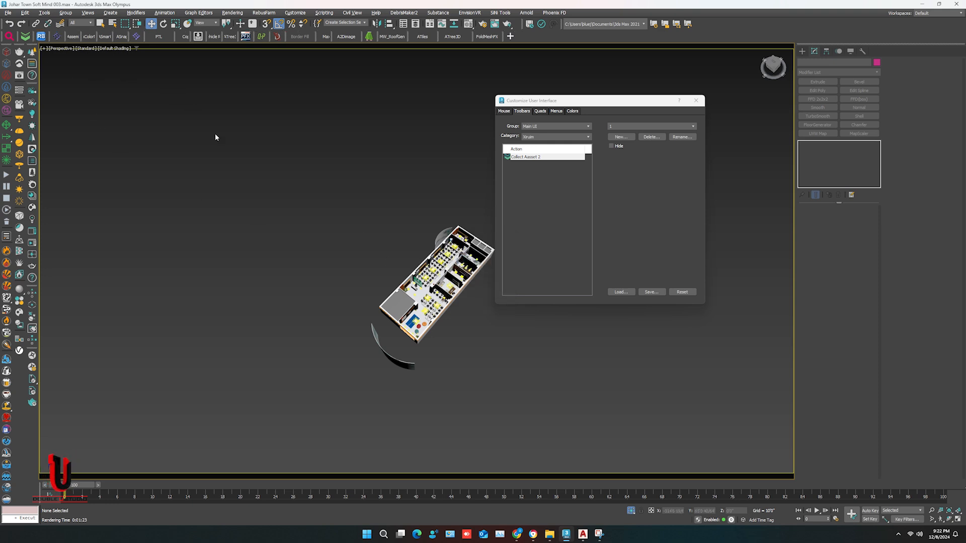
left_click(696, 101)
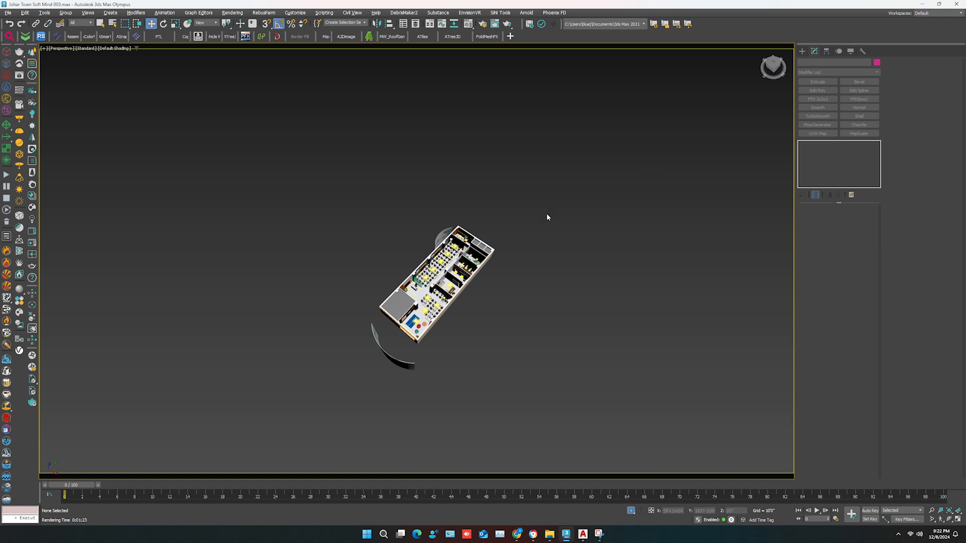
- Review the file paths of the scene's maps, external links and outputs in Asset Tracking, down to the list's end
key("shift+t")
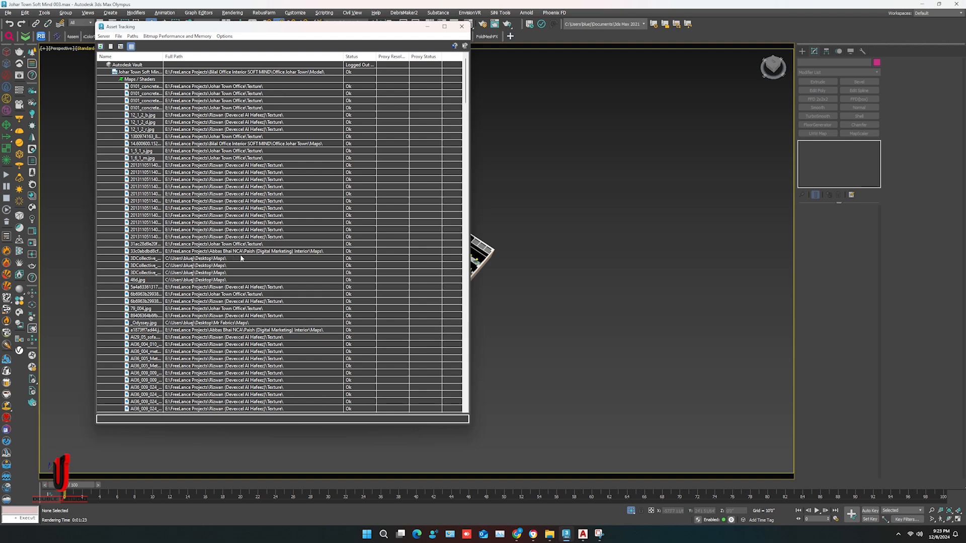
scroll(241, 258, "down", 20)
scroll(197, 244, "down", 20)
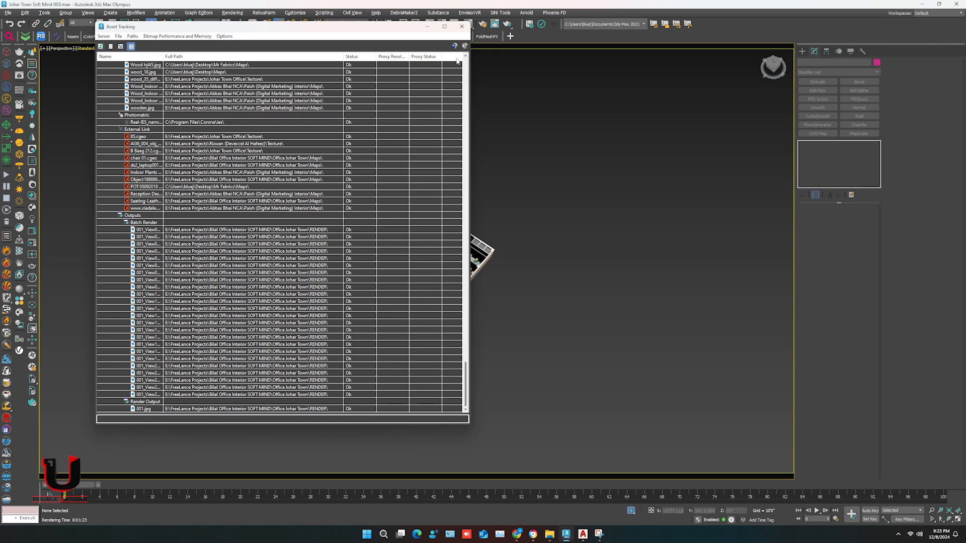
left_click(462, 28)
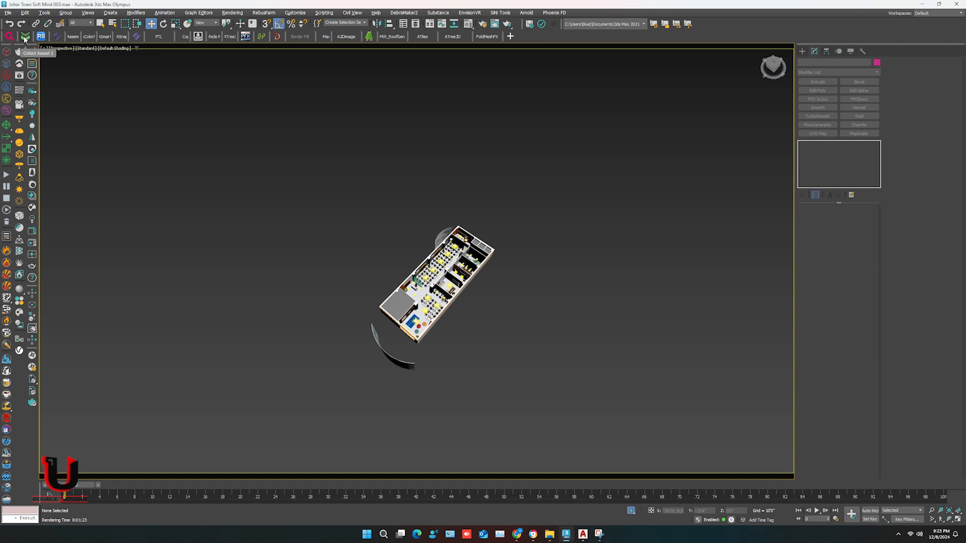
- Switch to File Explorer and copy the full path of the Maps folder inside Office Johar Town
left_click(549, 534)
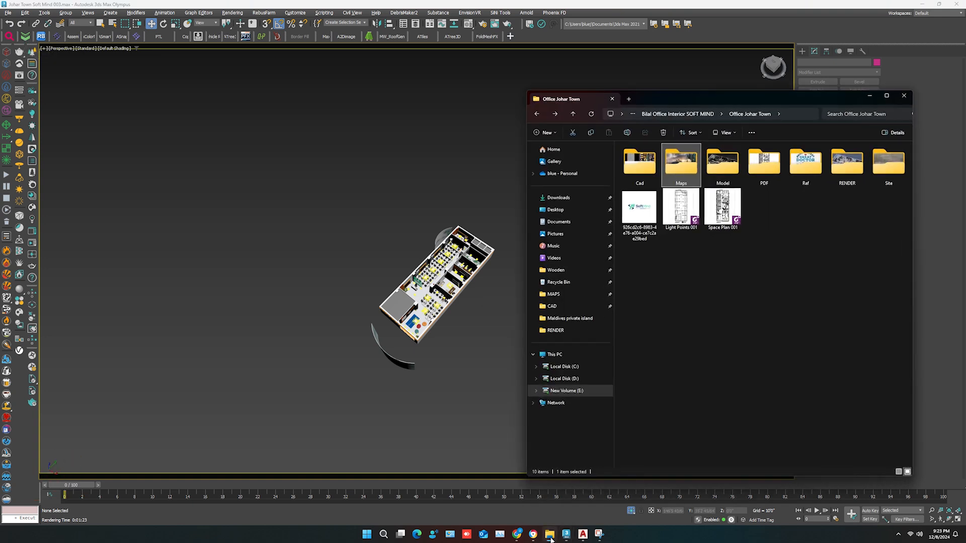
double_click(676, 160)
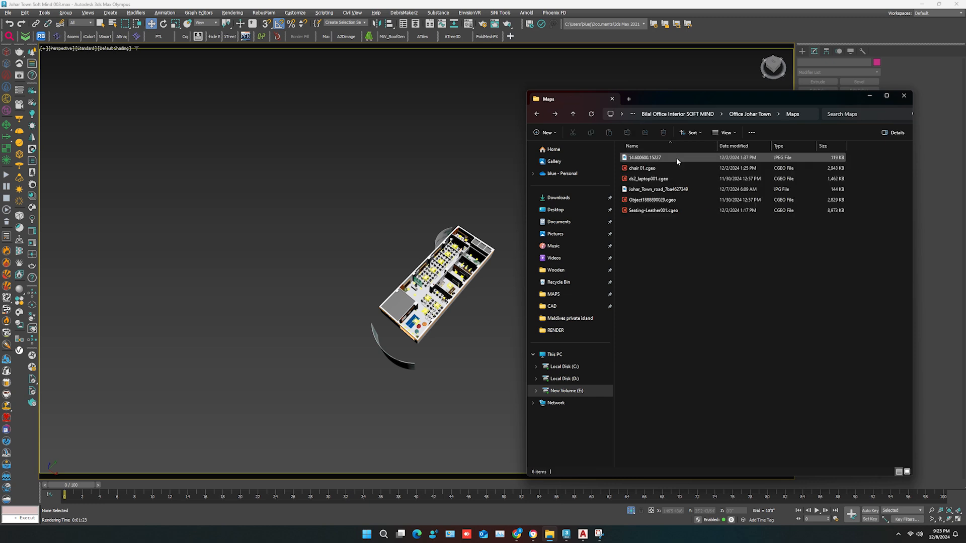
left_click(805, 116)
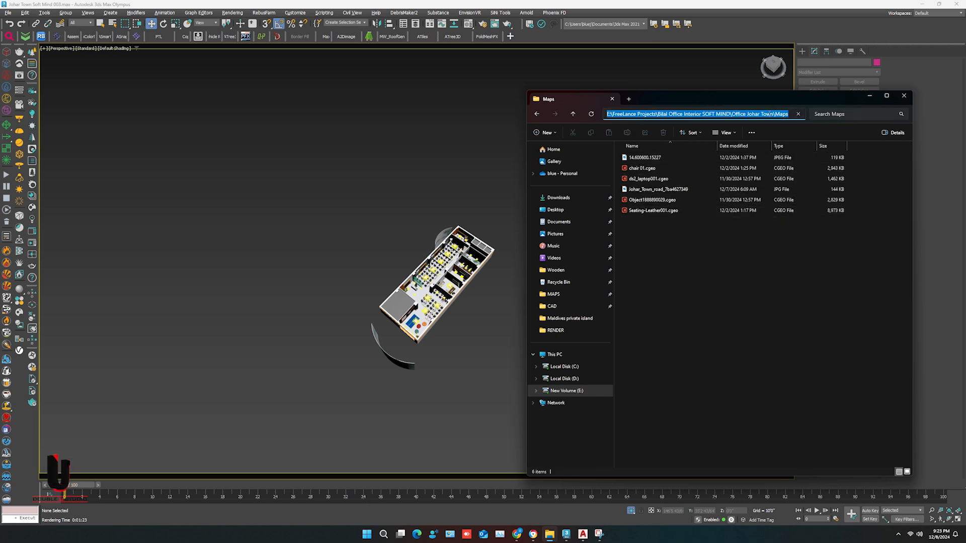
right_click(768, 114)
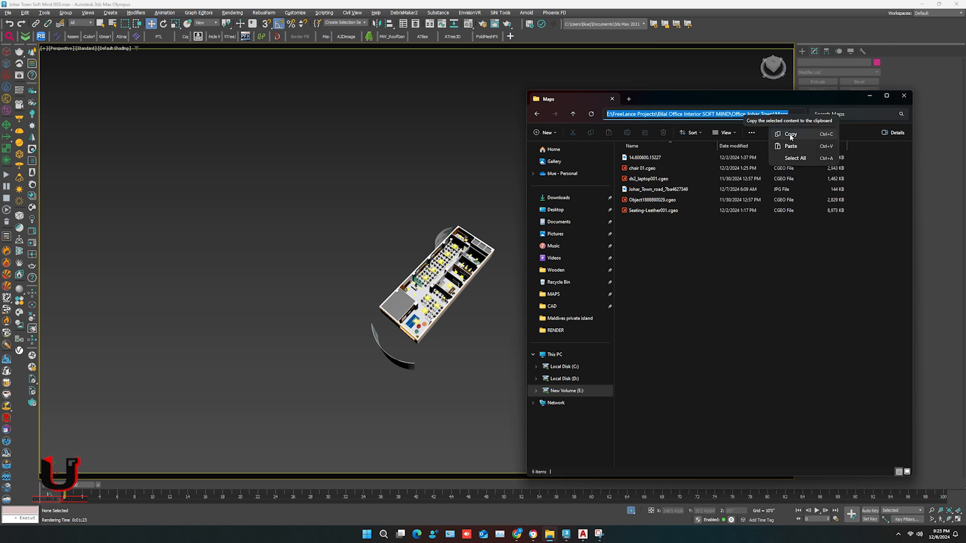
left_click(789, 134)
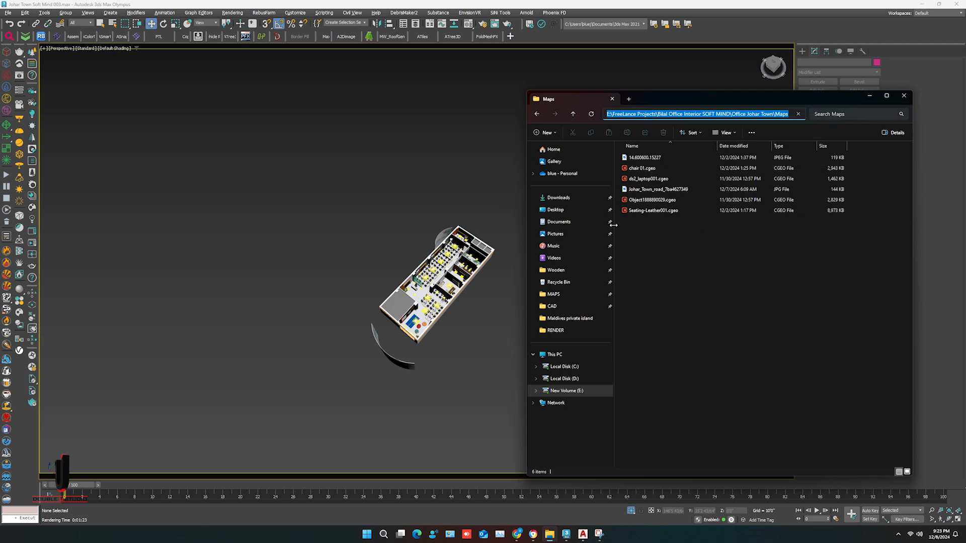
- Back in 3ds Max, launch Collect Asset 2, refresh the asset status, and set the collection directory to the copied Office Johar Town Maps path
left_click(461, 189)
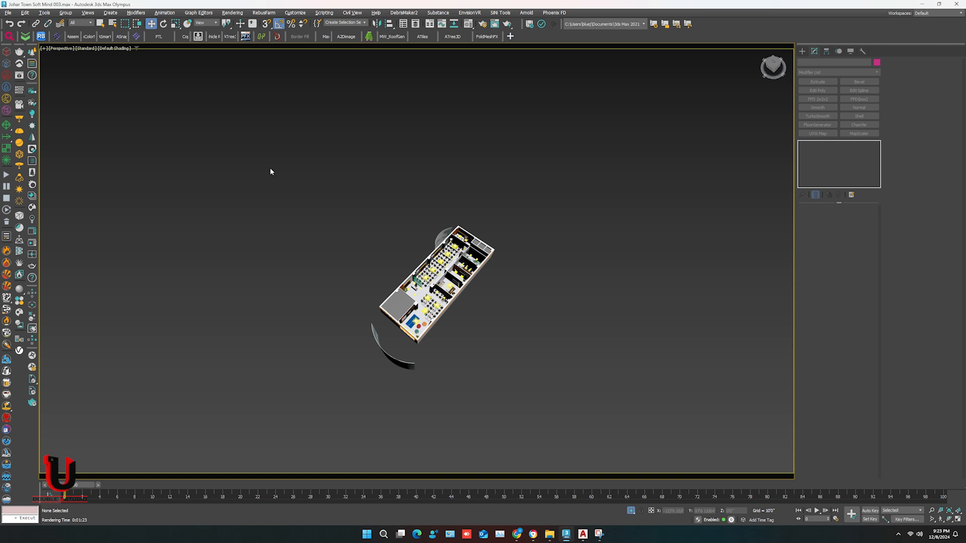
left_click(28, 37)
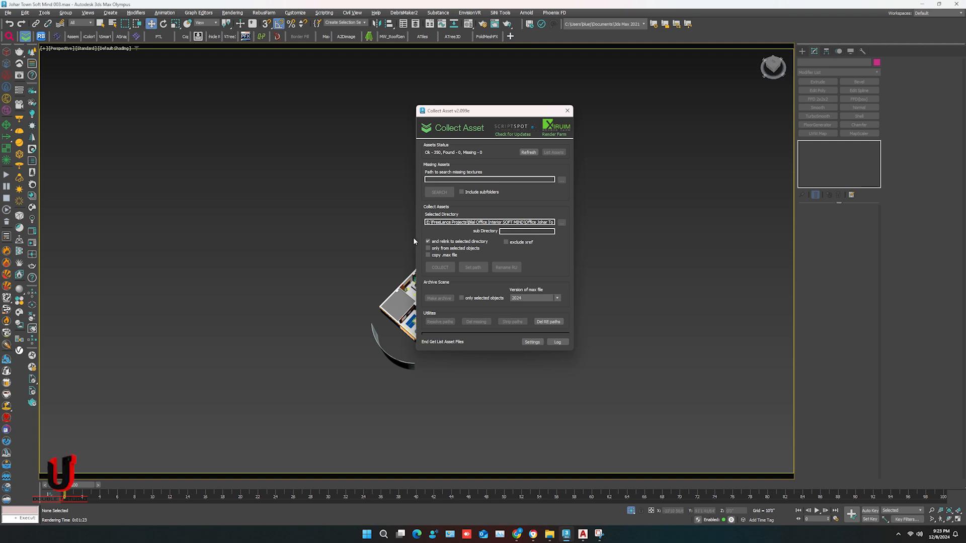
left_click(529, 153)
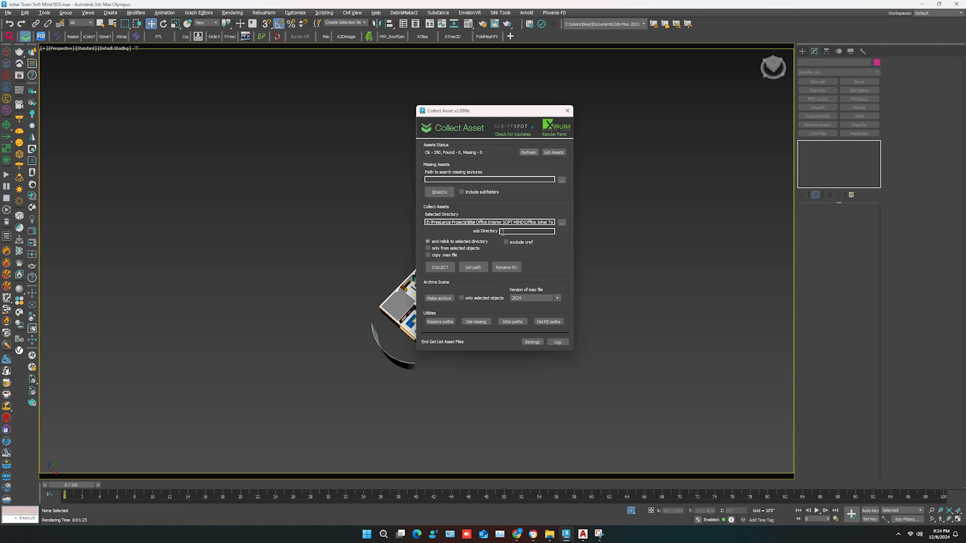
left_click(562, 223)
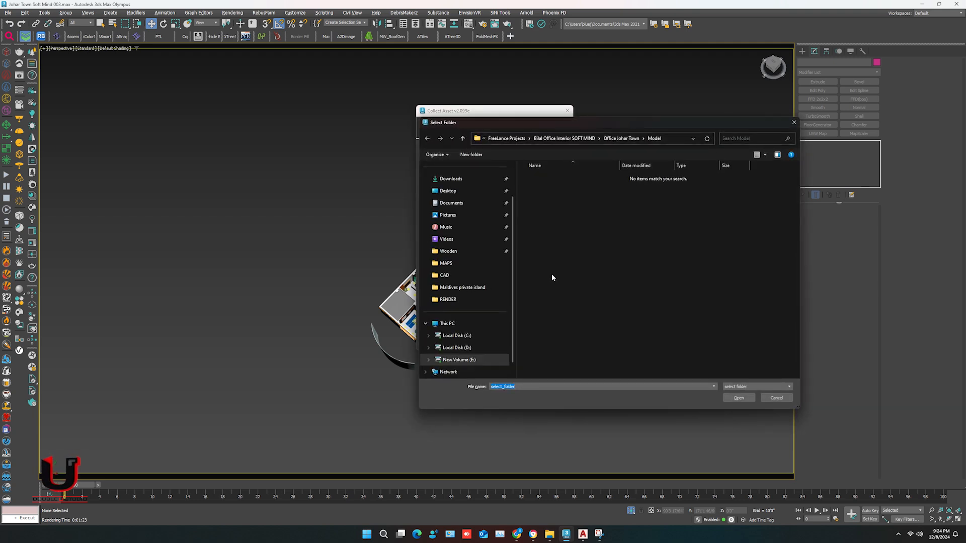
key("ctrl+v")
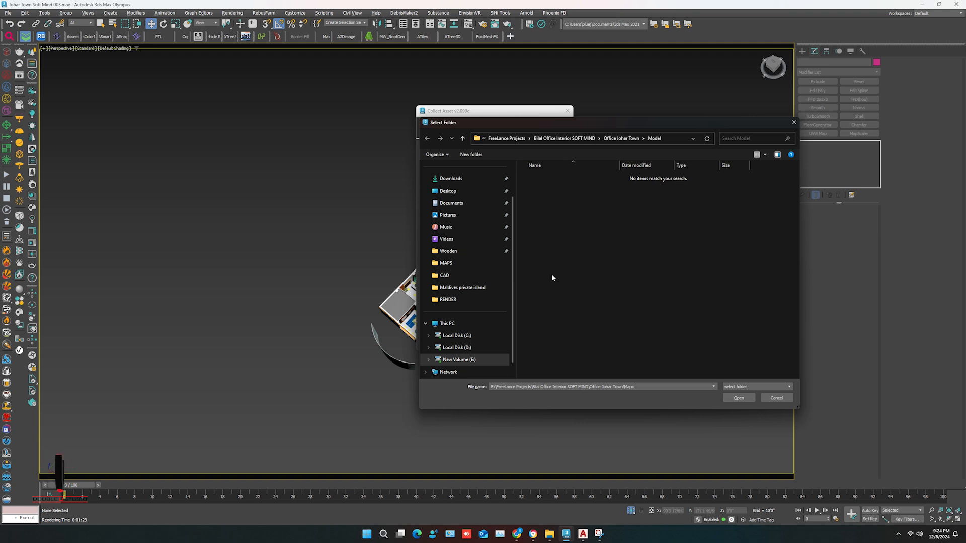
key("Return")
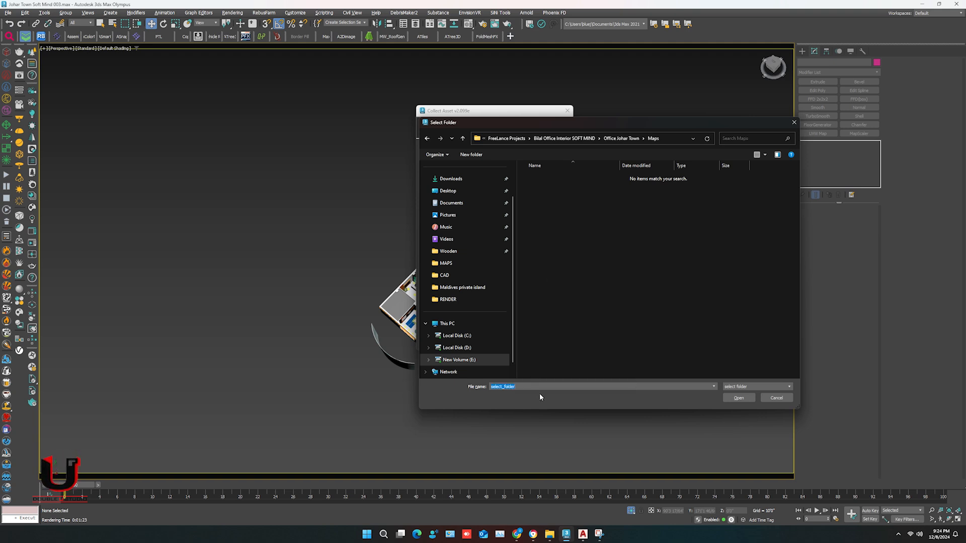
left_click(739, 398)
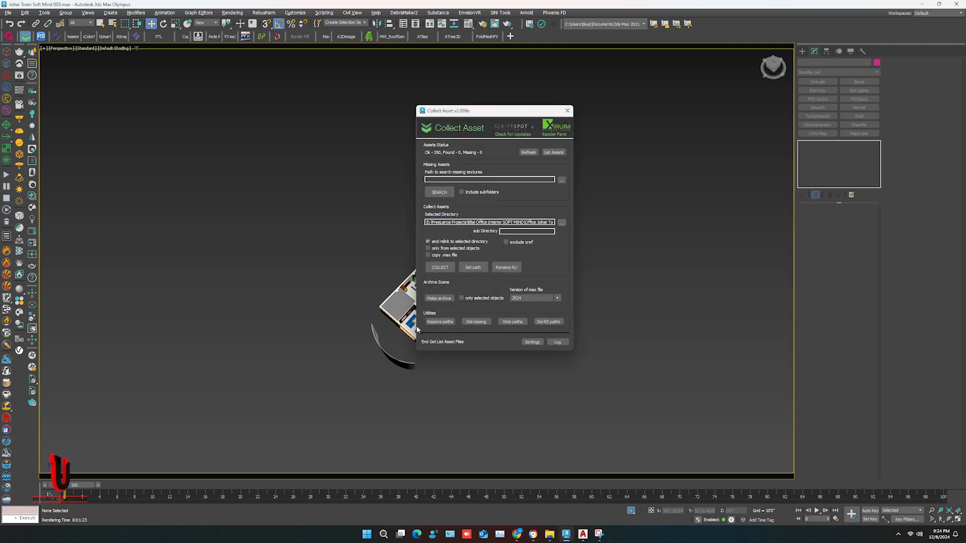
- Collect the scene's assets with relinking to the selected directory, and view the Maps folder's incoming files as large thumbnails
left_click(439, 267)
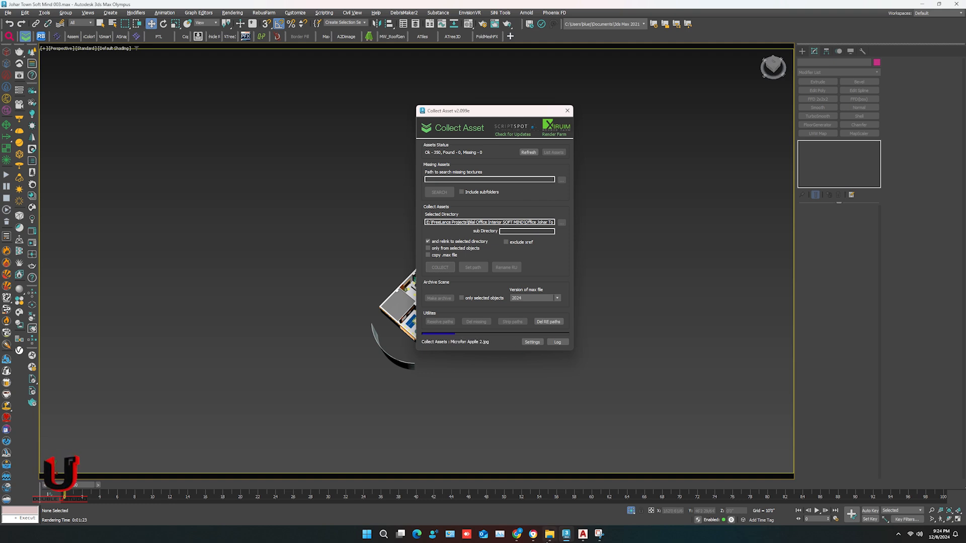
mouse_move(549, 534)
left_click(564, 503)
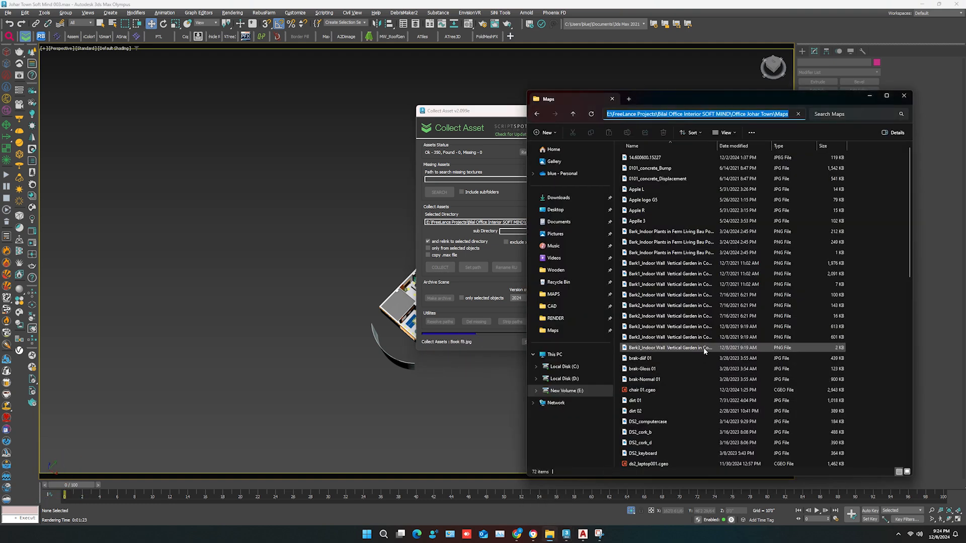
left_click(907, 472)
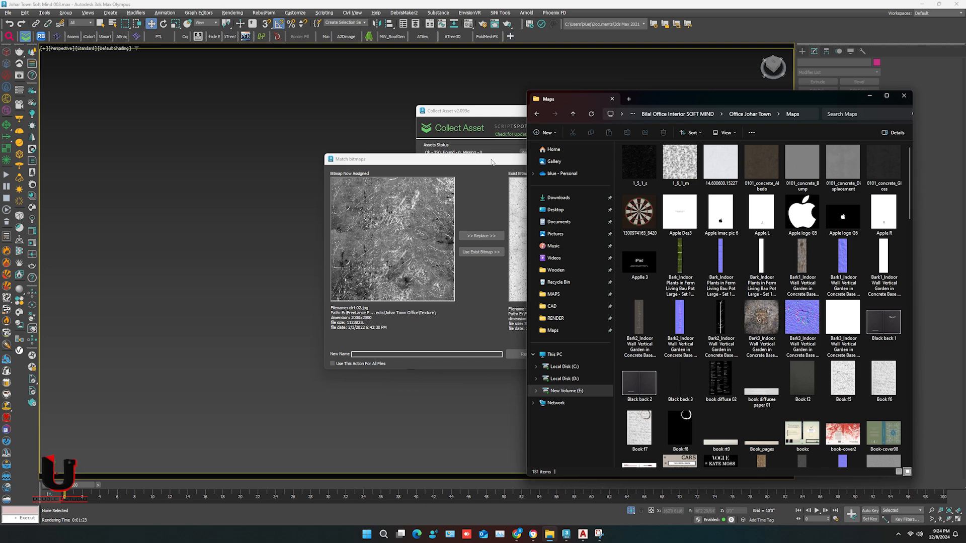
- Resolve the bitmap name conflict for dirt 02.jpg by renaming, applying this action to all files
left_click(492, 162)
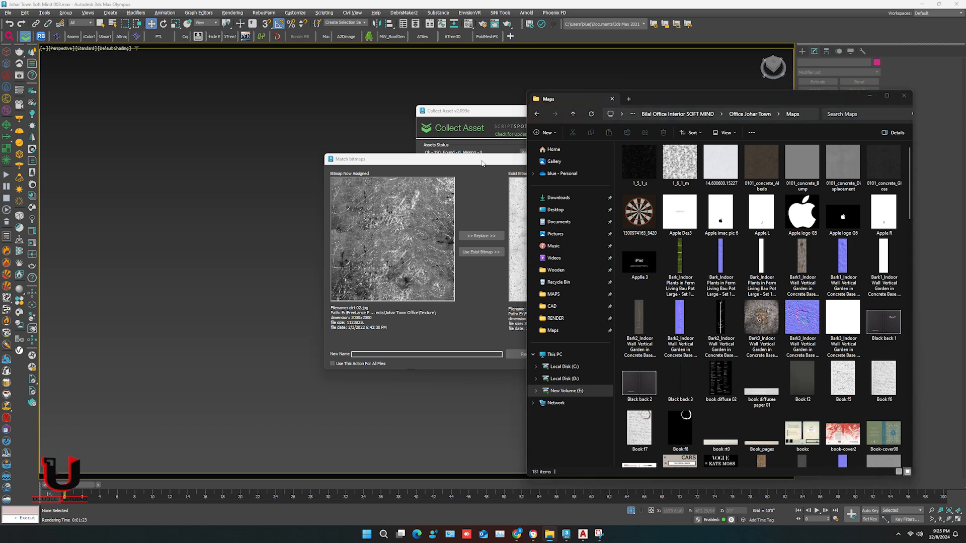
left_click(549, 534)
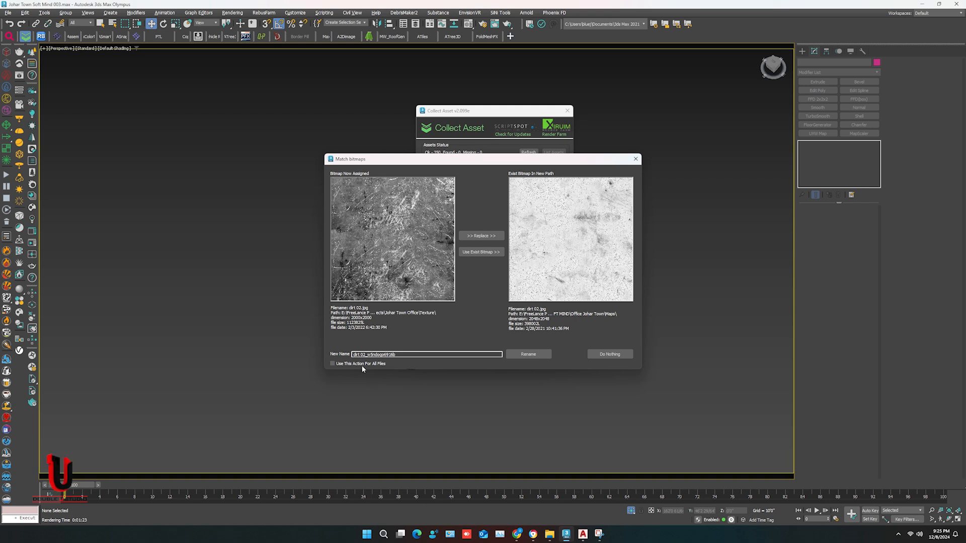
left_click(333, 364)
left_click(528, 354)
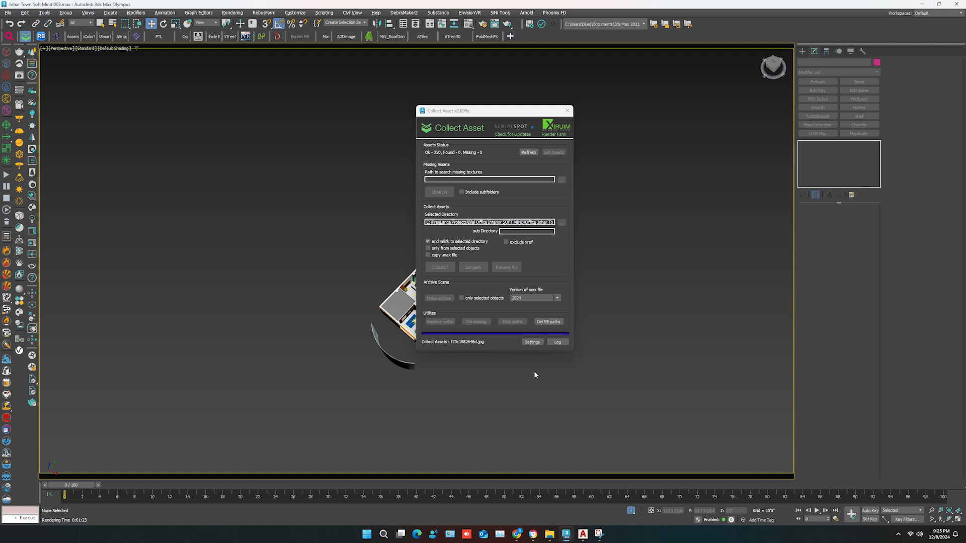
- Check the collected textures in the Maps folder, then dismiss the copy report and close Collect Asset
left_click(550, 533)
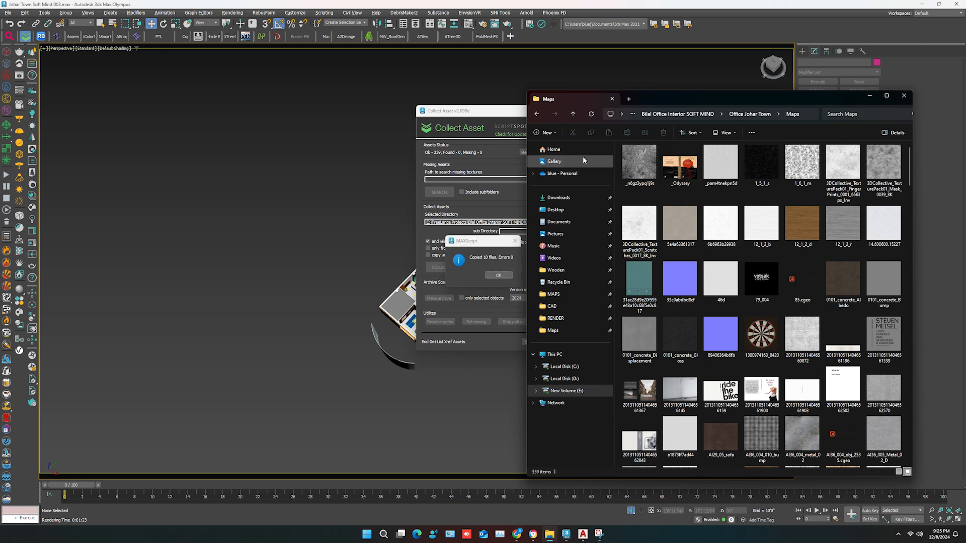
left_click(489, 229)
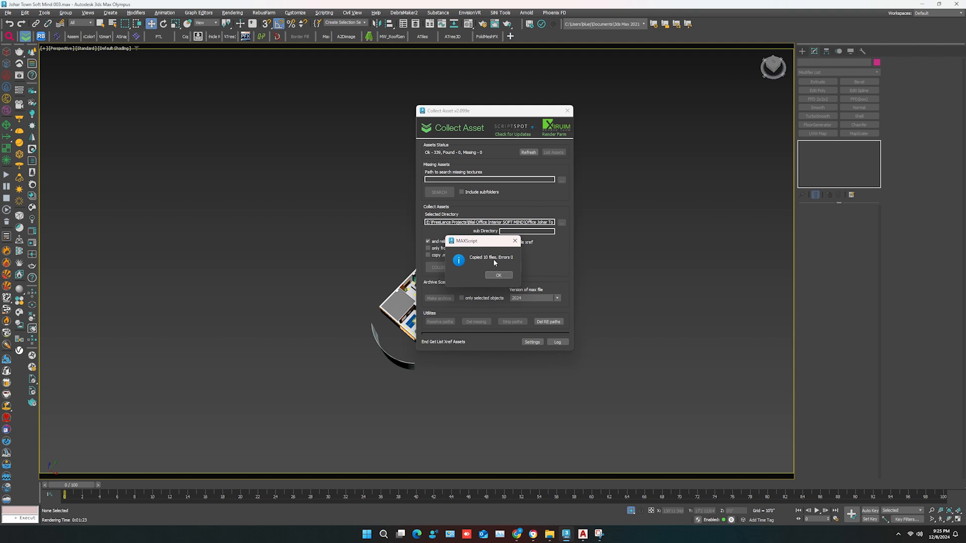
left_click(498, 275)
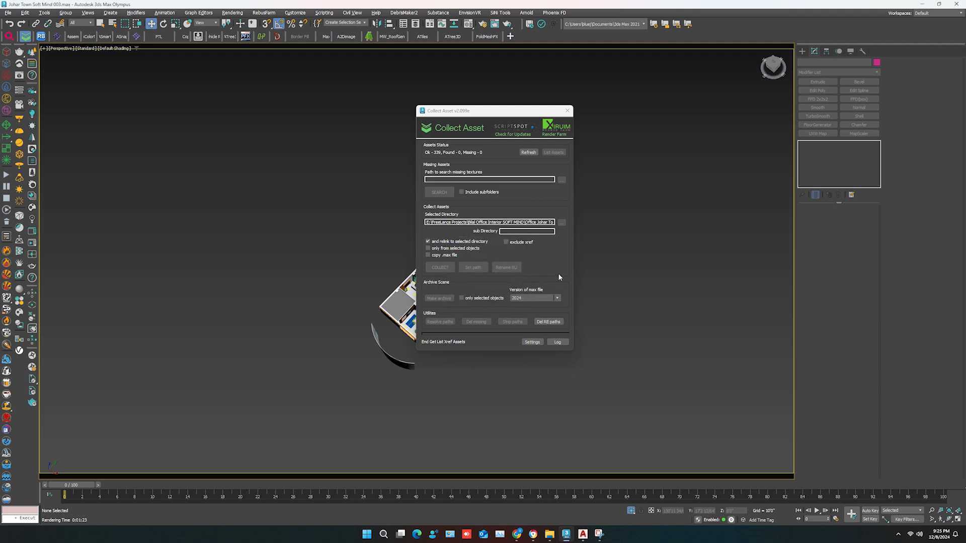
left_click(567, 110)
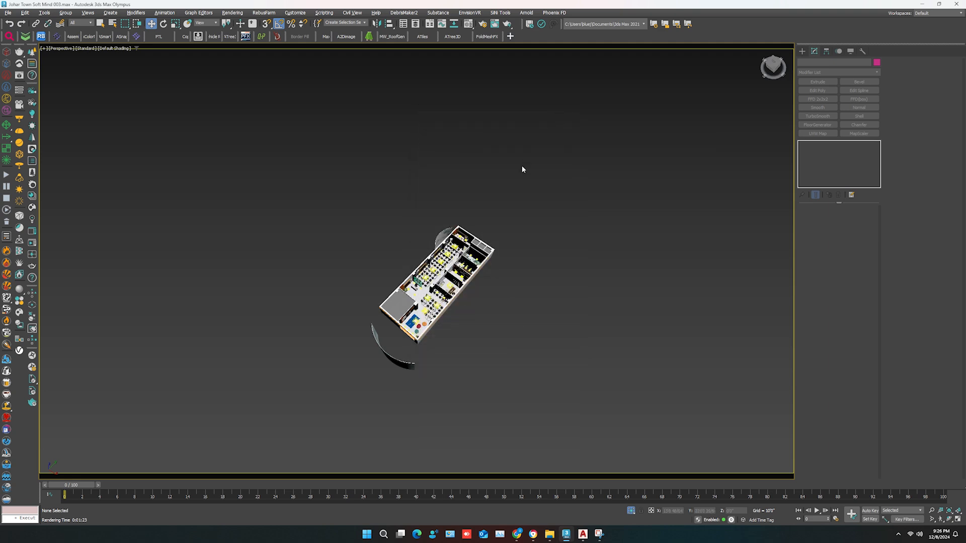
- Refresh Asset Tracking, review the file paths of the scene's maps, and close the list
key("shift+t")
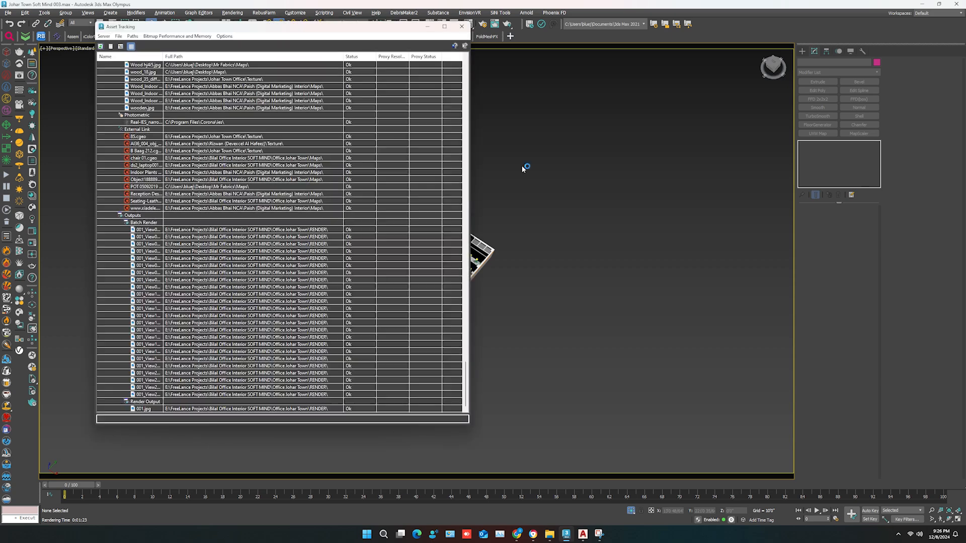
scroll(368, 248, "up", 20)
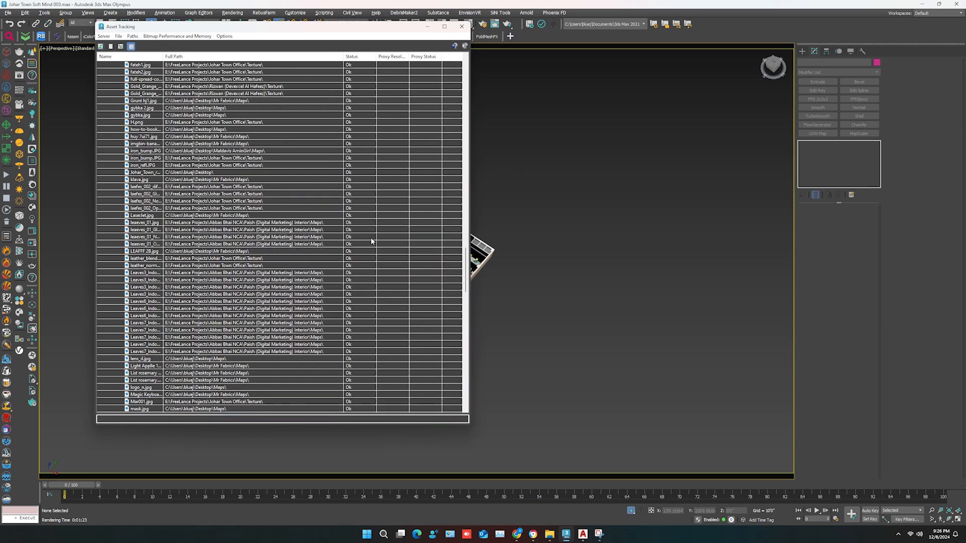
scroll(371, 223, "up", 5)
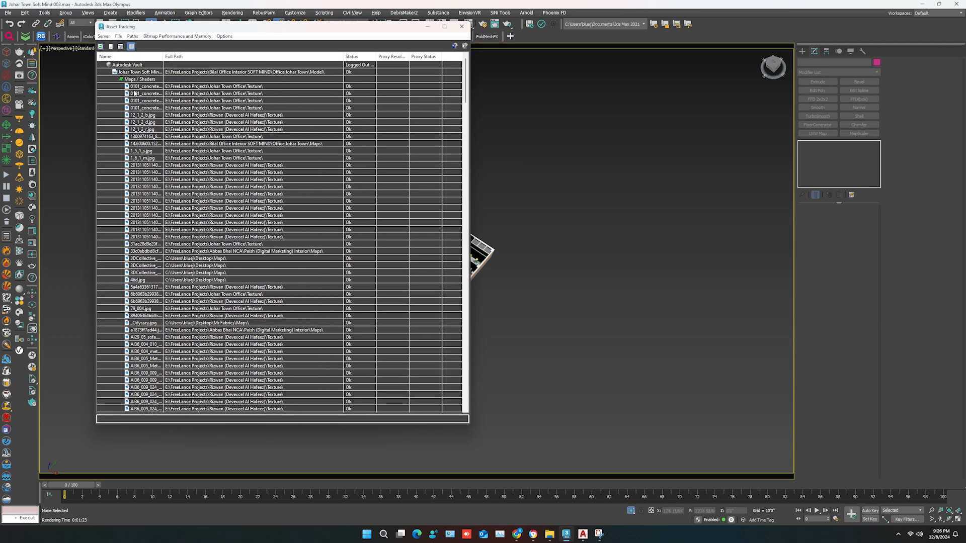
left_click(101, 46)
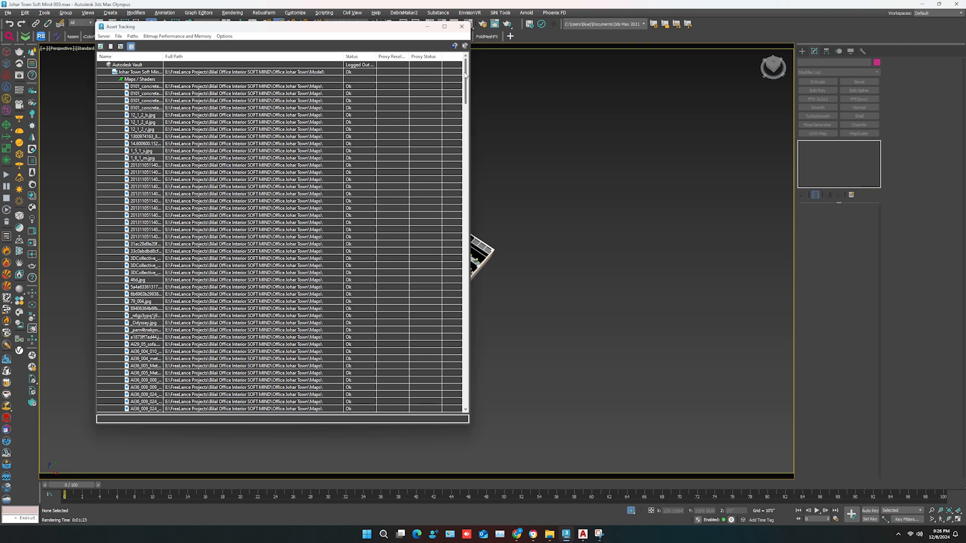
mouse_move(465, 74)
left_mouse_down()
mouse_move(458, 352)
mouse_move(464, 71)
left_mouse_up()
left_click(461, 26)
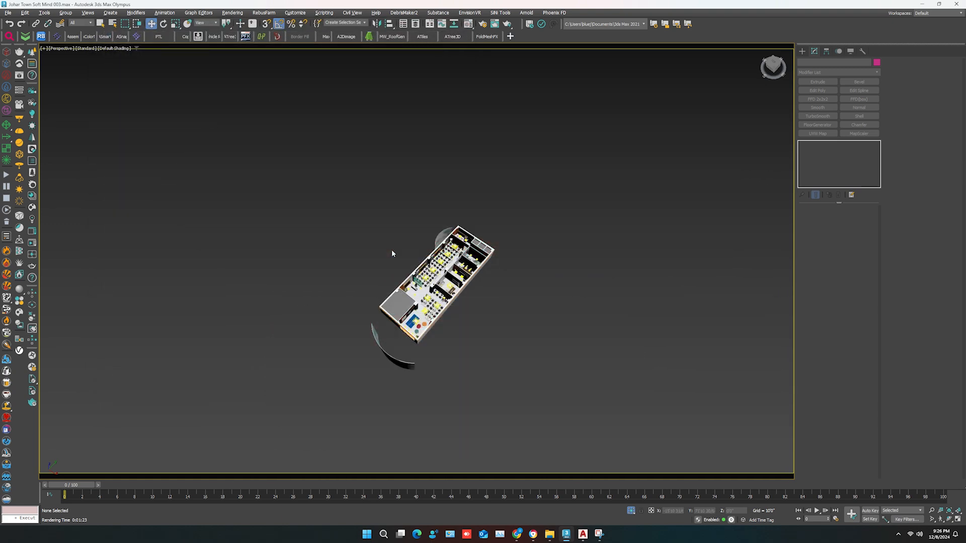
- Switch the viewport to the Top view and frame the office floor plan
key("t")
scroll(394, 251, "down", 2)
scroll(460, 252, "down", 2)
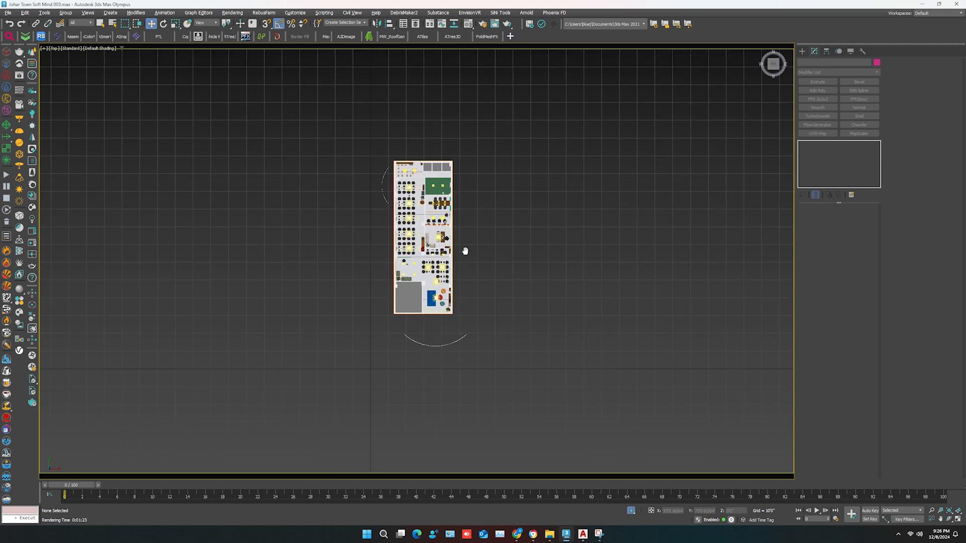
scroll(461, 259, "up", 2)
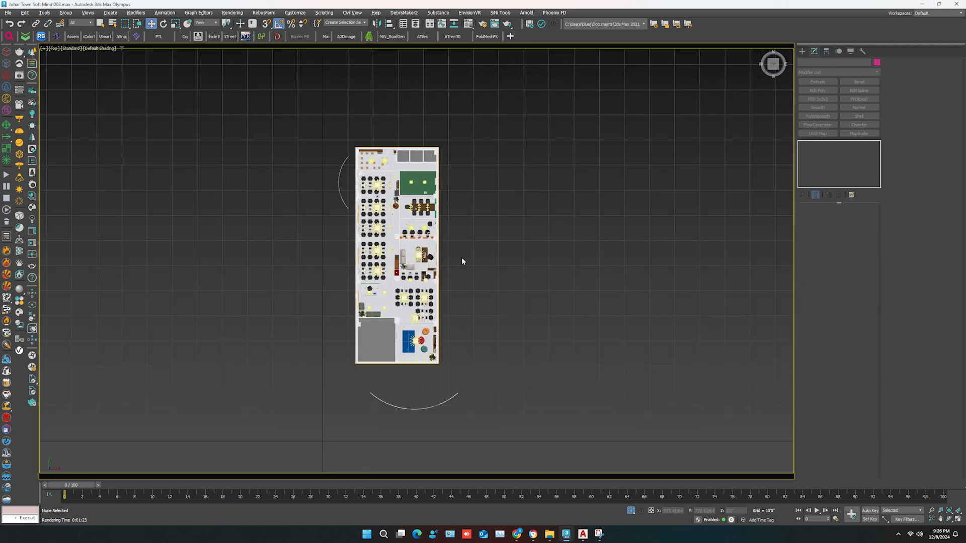